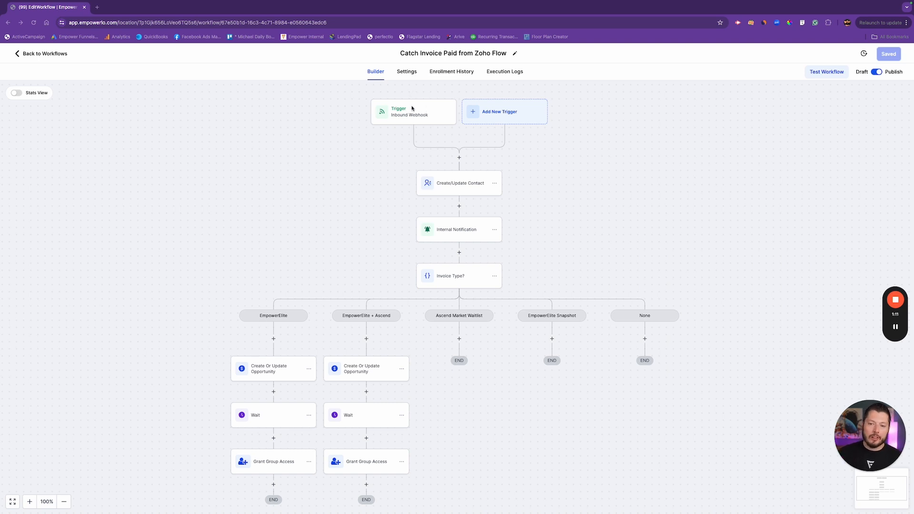
Examine the existing Inbound Webhook trigger's URL and its mapping reference payload fields
left_click(517, 117)
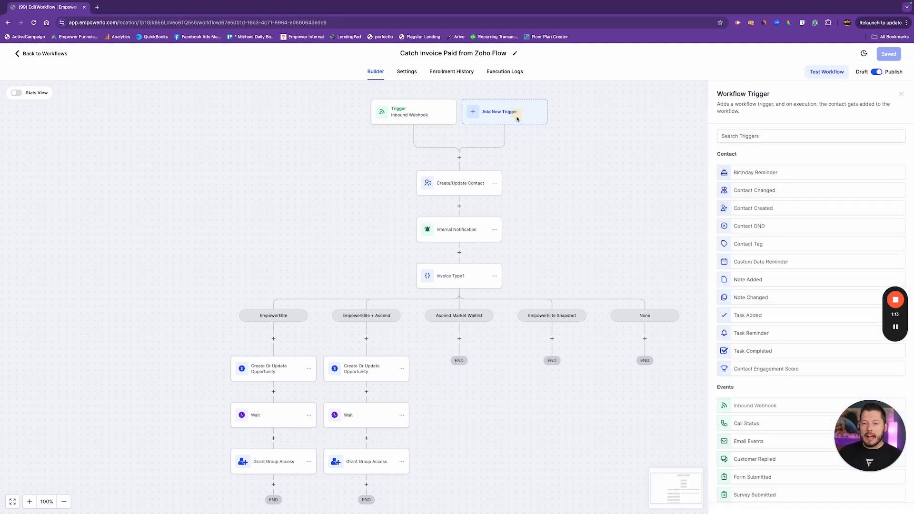
type("inboun")
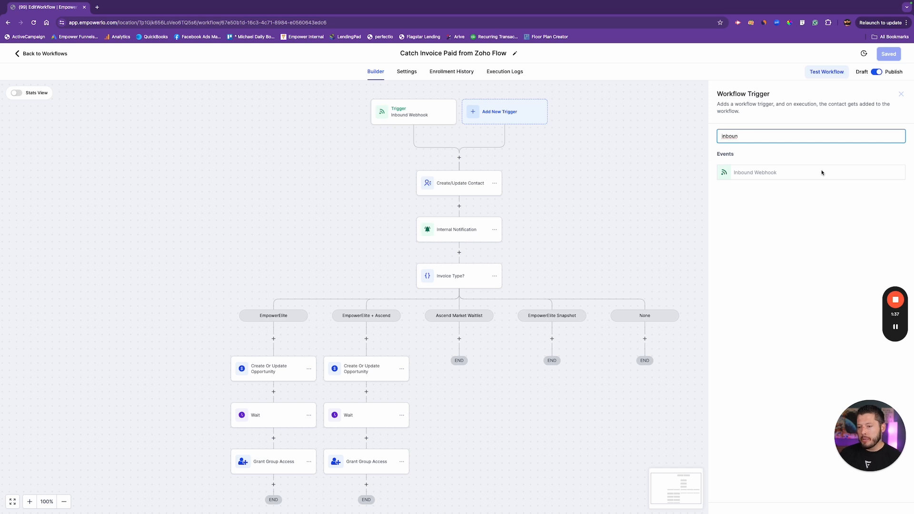
left_click(418, 117)
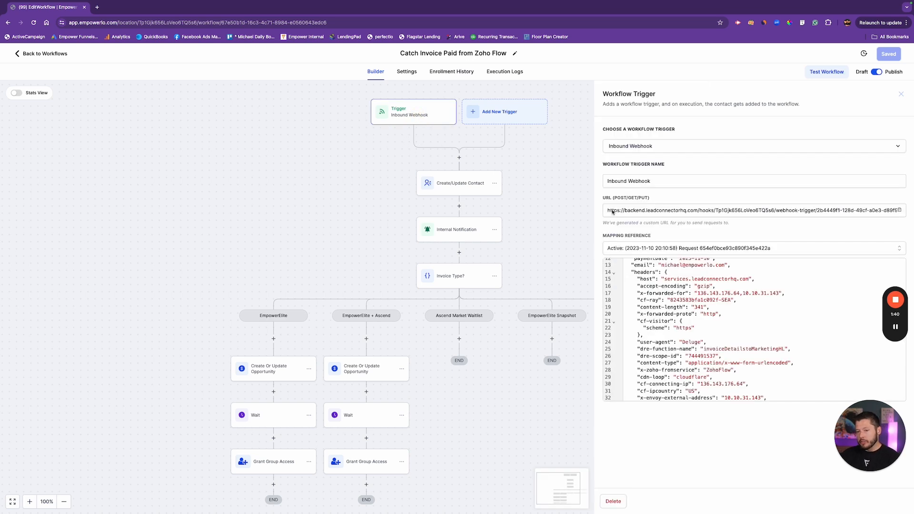
left_click_drag(610, 211, 866, 213)
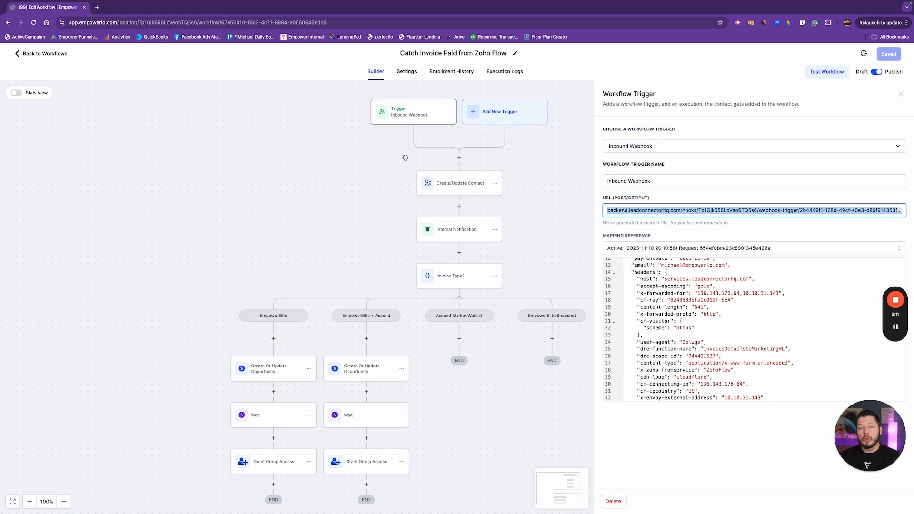
scroll(694, 293, "up", 1)
scroll(694, 293, "up", 2)
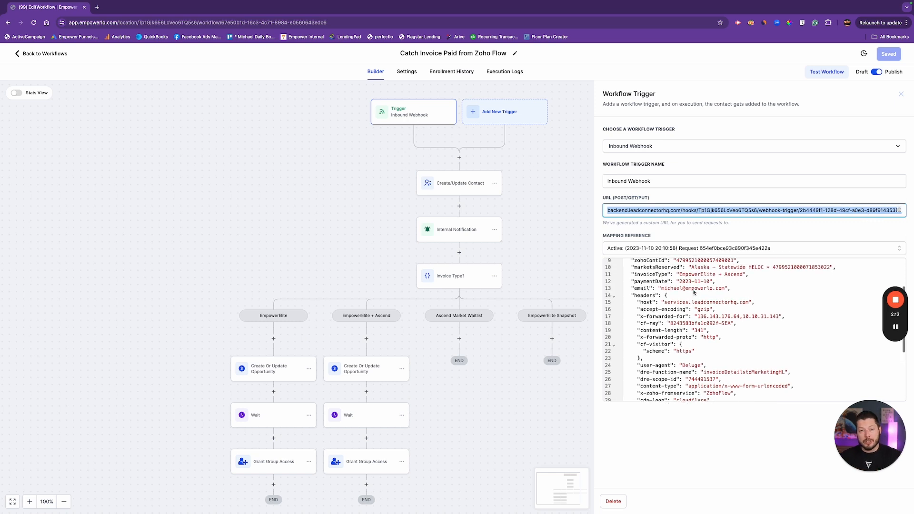
scroll(693, 292, "up", 3)
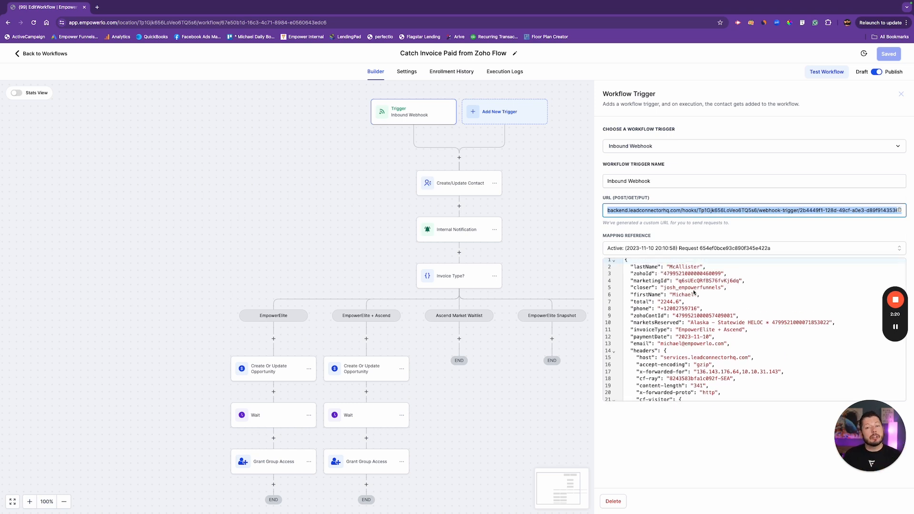
scroll(694, 292, "down", 10)
scroll(688, 307, "up", 6)
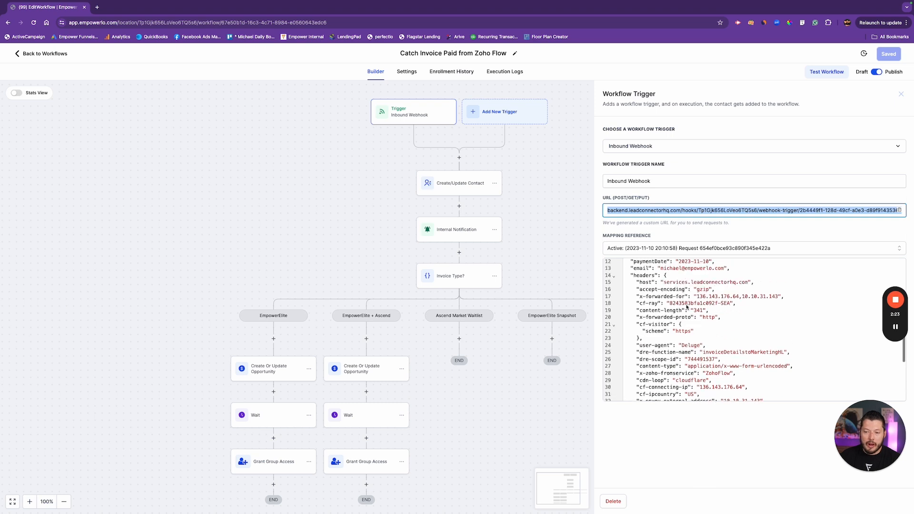
scroll(687, 307, "up", 4)
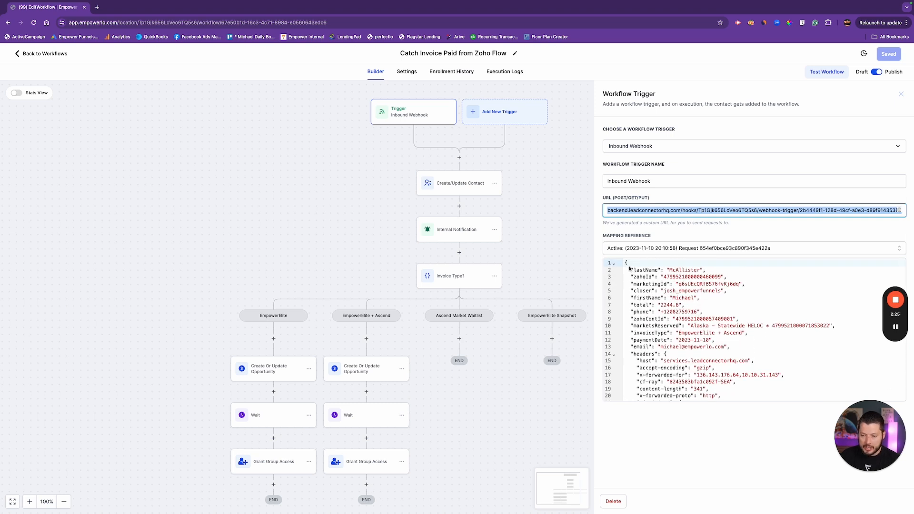
Inspect the Create/Update Contact action's field mappings and the inbound webhook values available for them
left_click(457, 186)
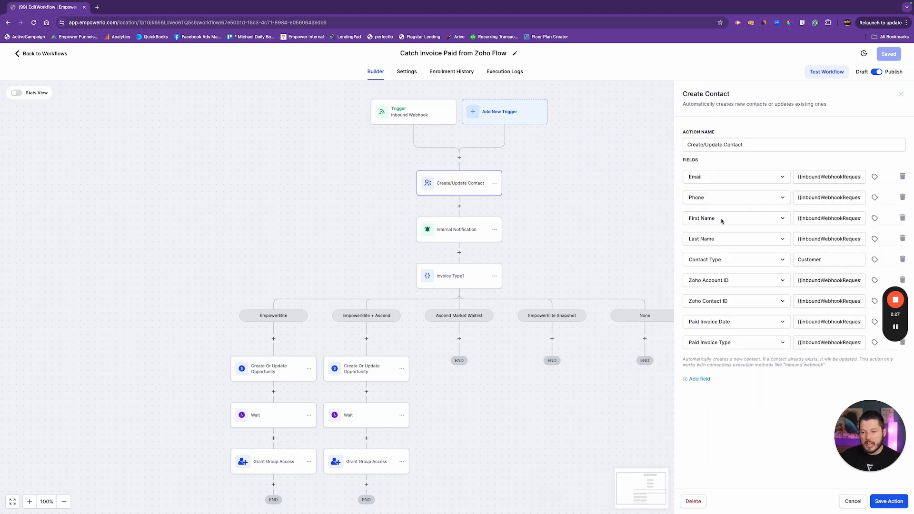
left_click(810, 178)
double_click(819, 178)
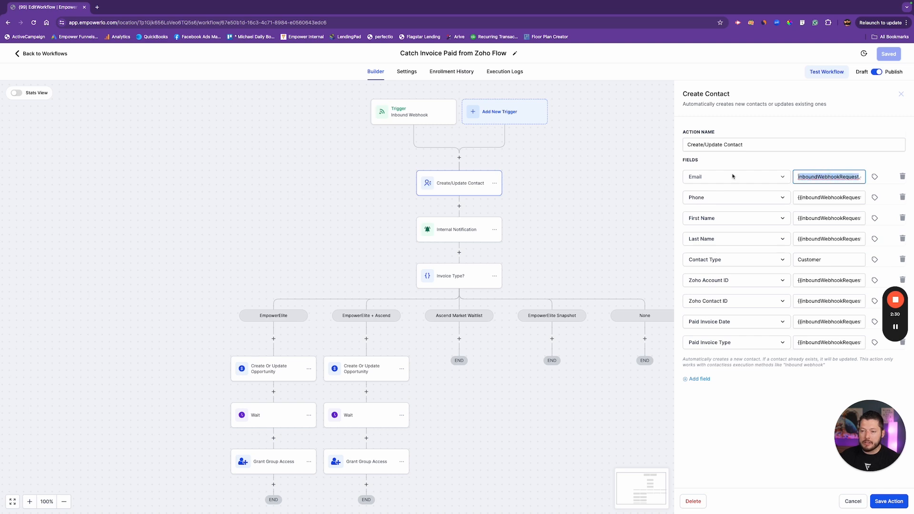
left_click(874, 177)
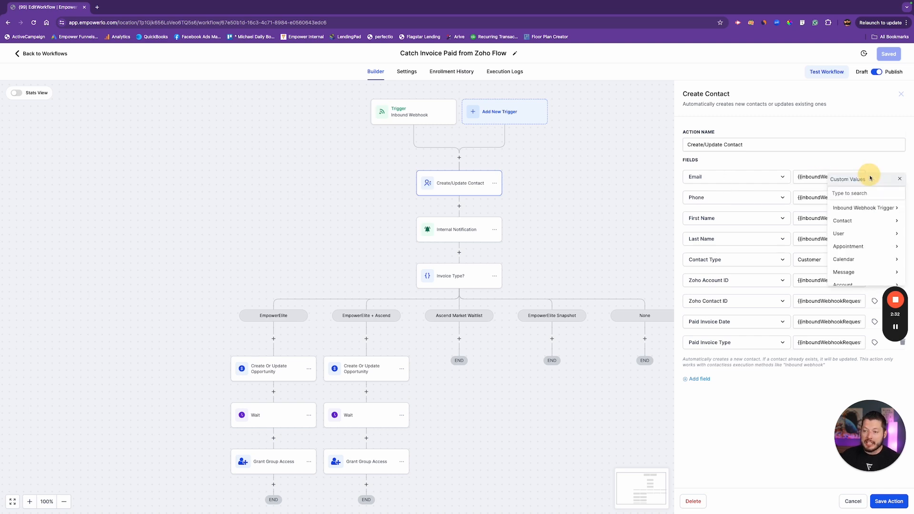
left_click(855, 213)
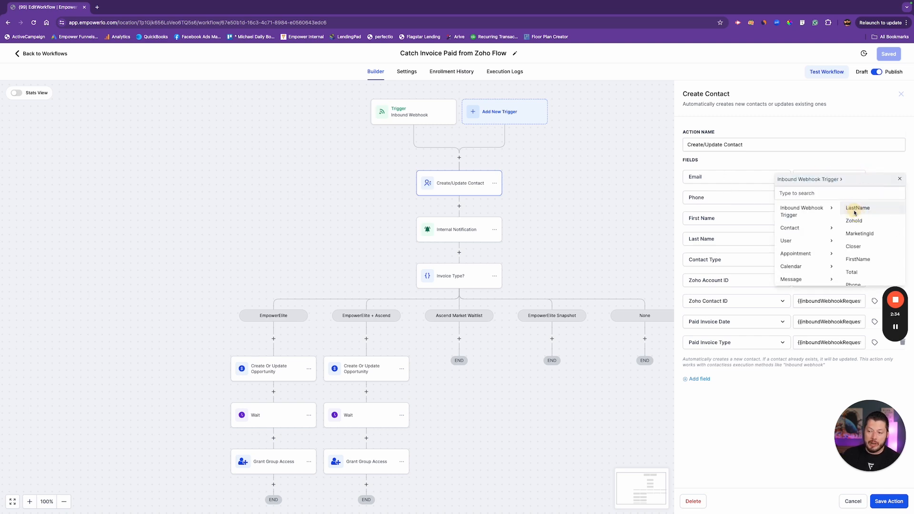
scroll(858, 238, "down", 3)
scroll(858, 238, "up", 3)
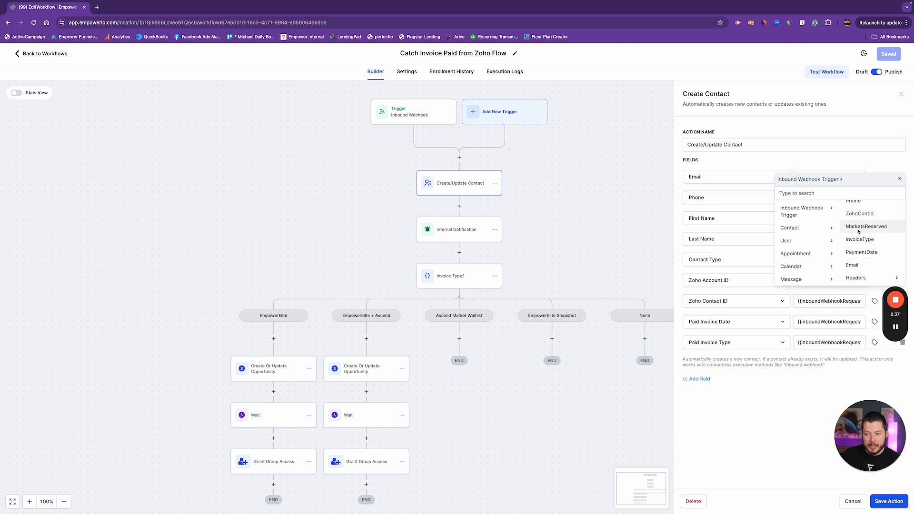
left_click(899, 178)
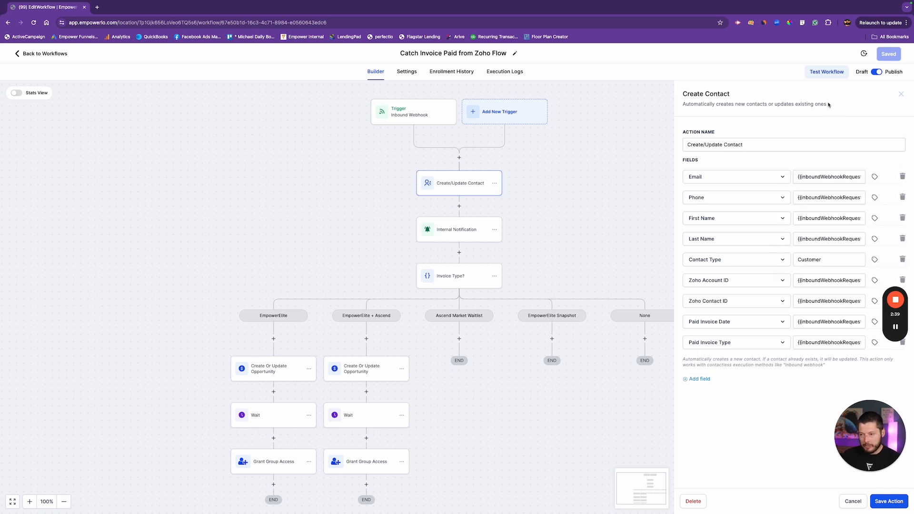
left_click(901, 94)
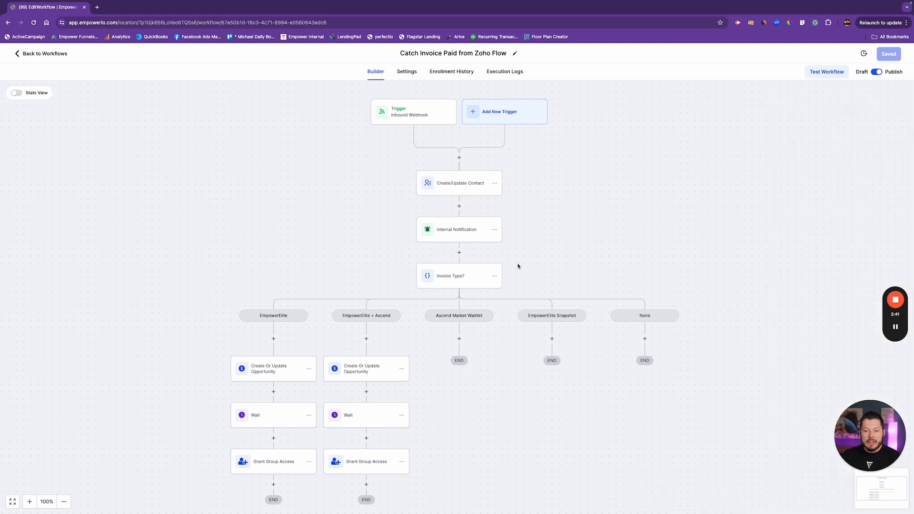
Add a Webhook action under the Ascend Market Waitlist branch with the POST method
left_click(459, 339)
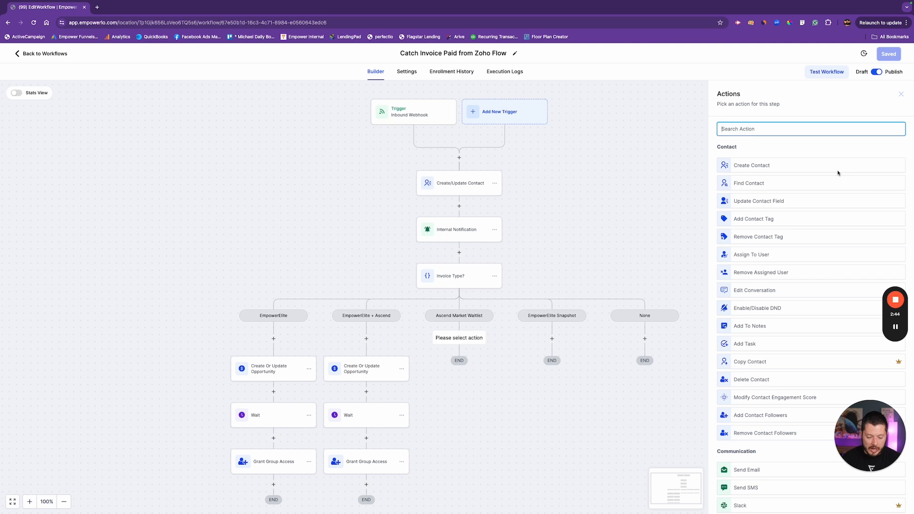
type("webhook")
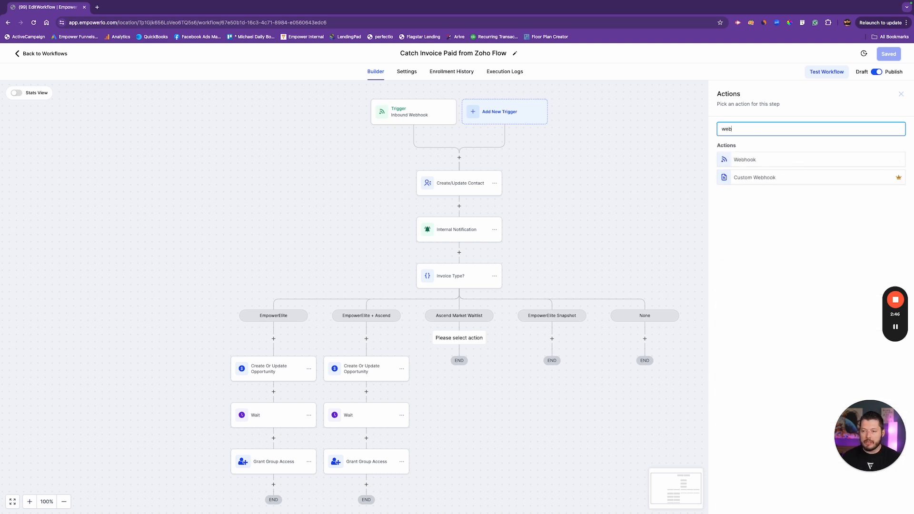
left_click(740, 160)
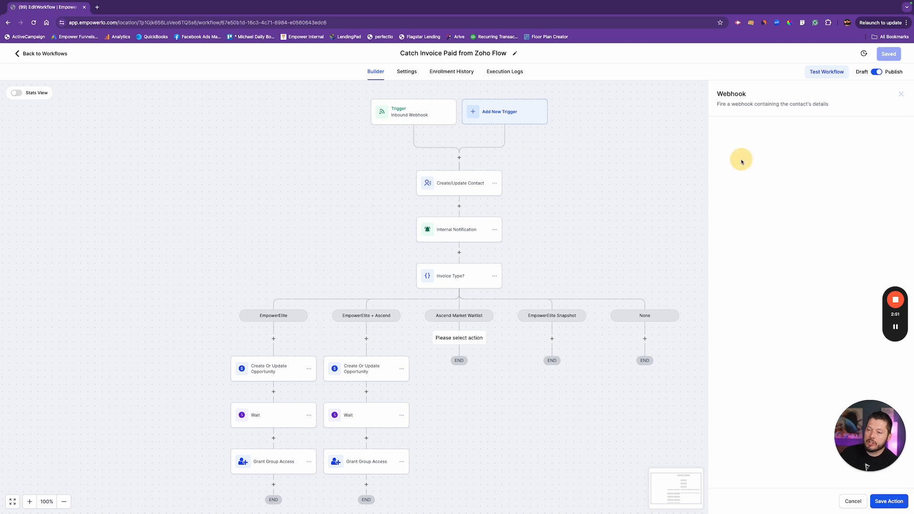
left_click(737, 178)
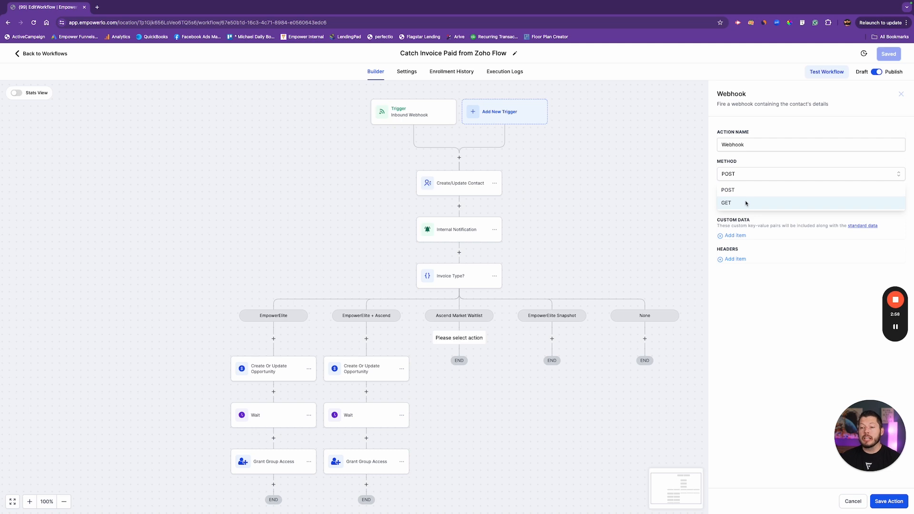
left_click(741, 190)
left_click(736, 203)
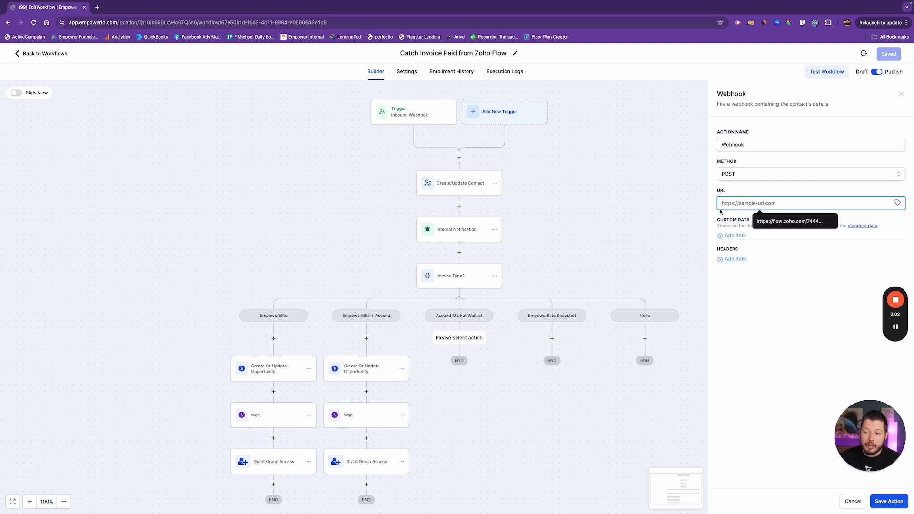
left_click(798, 195)
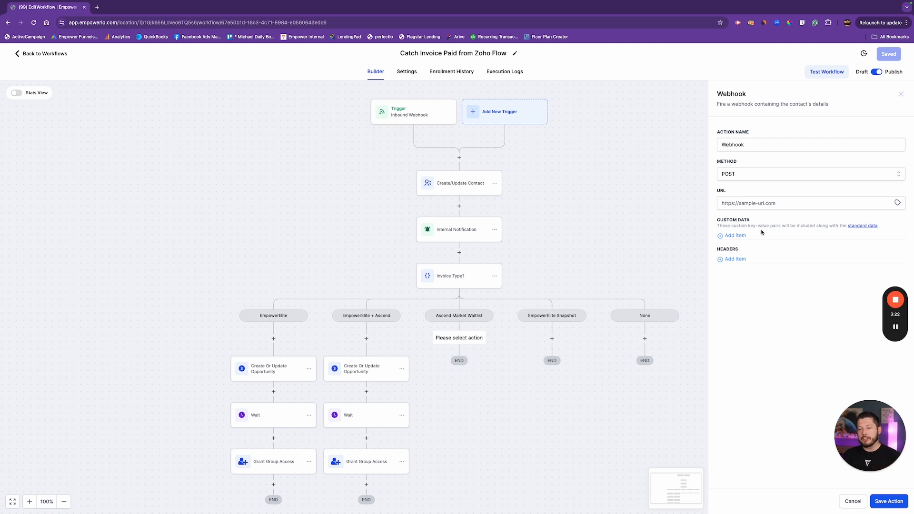
Try a loanOfficer custom data item mapped to the trigger's firstName value, then remove it and close the panel
left_click(724, 235)
left_click(740, 238)
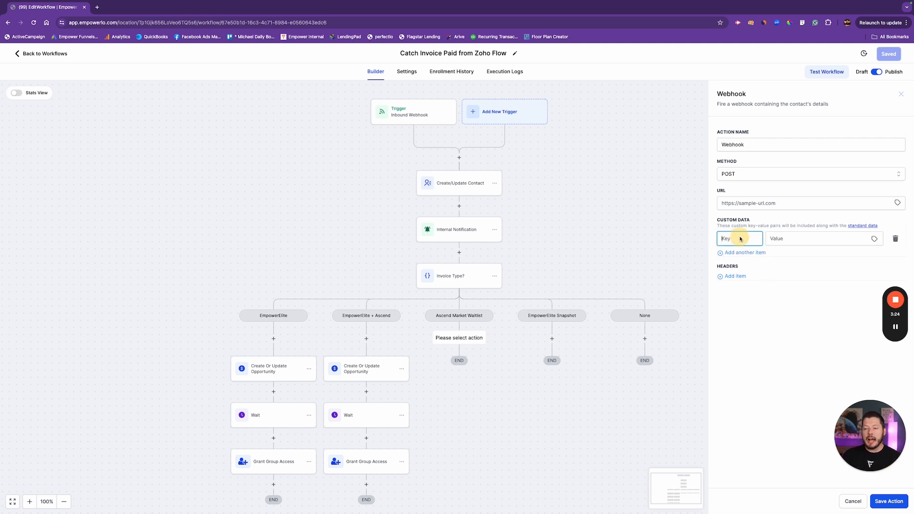
type("loanOfficer")
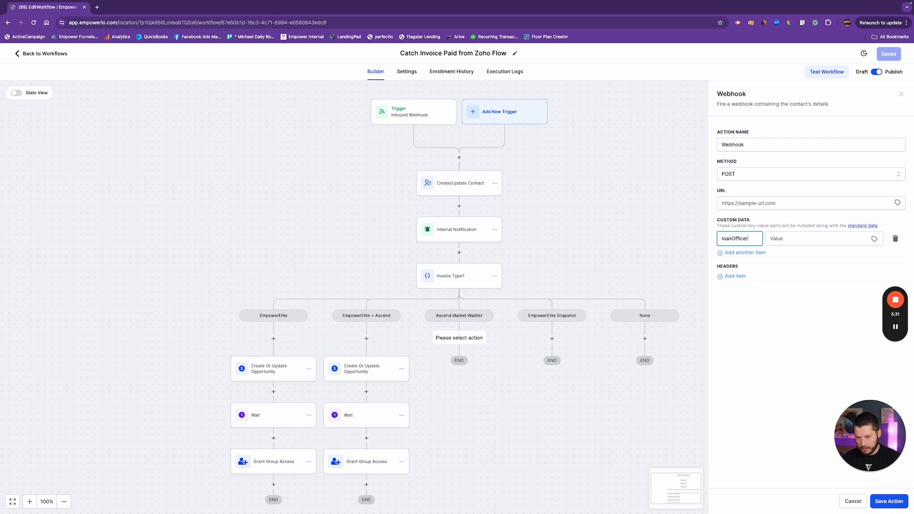
key("Tab")
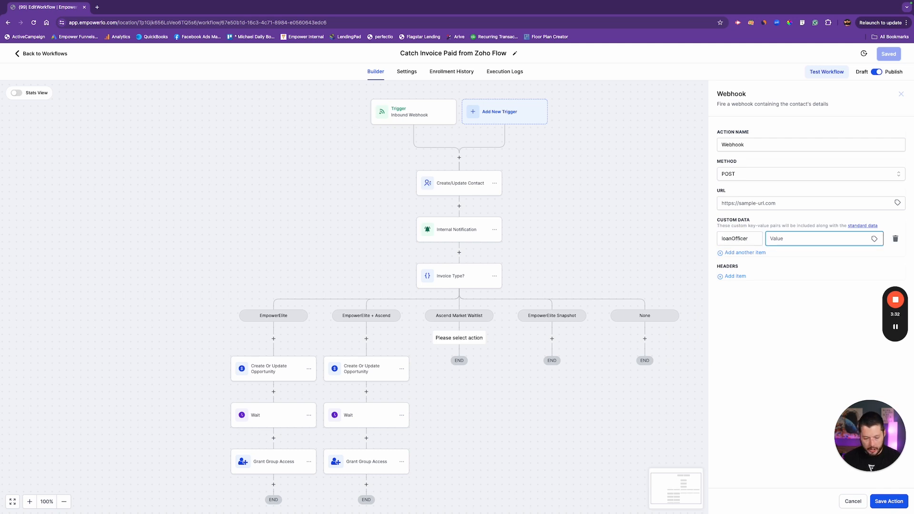
type("John")
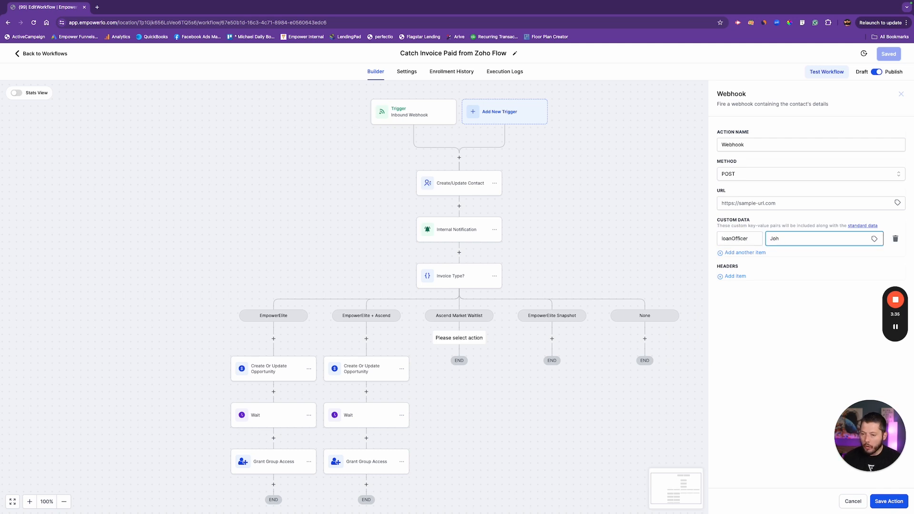
key("BackSpace")
key("BackSpace")
key("BackSpace")
left_click(874, 239)
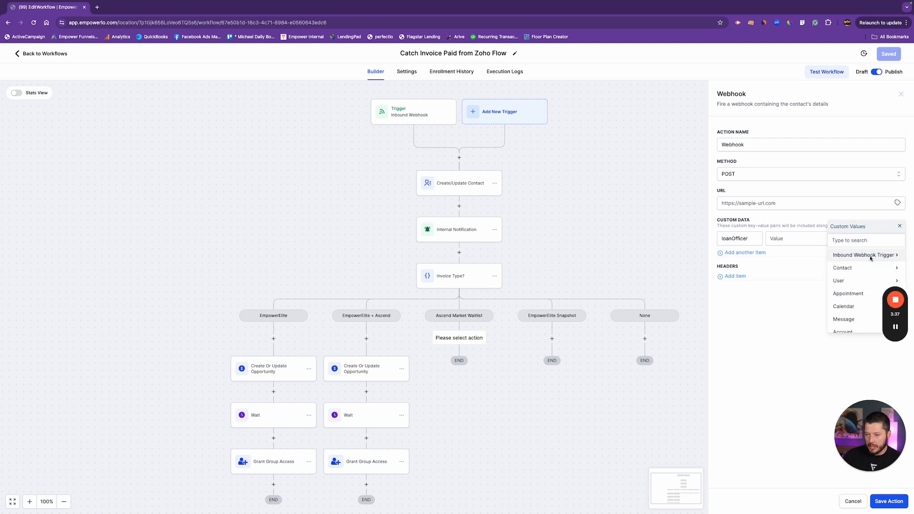
left_click(857, 252)
left_click(863, 272)
triple_click(798, 240)
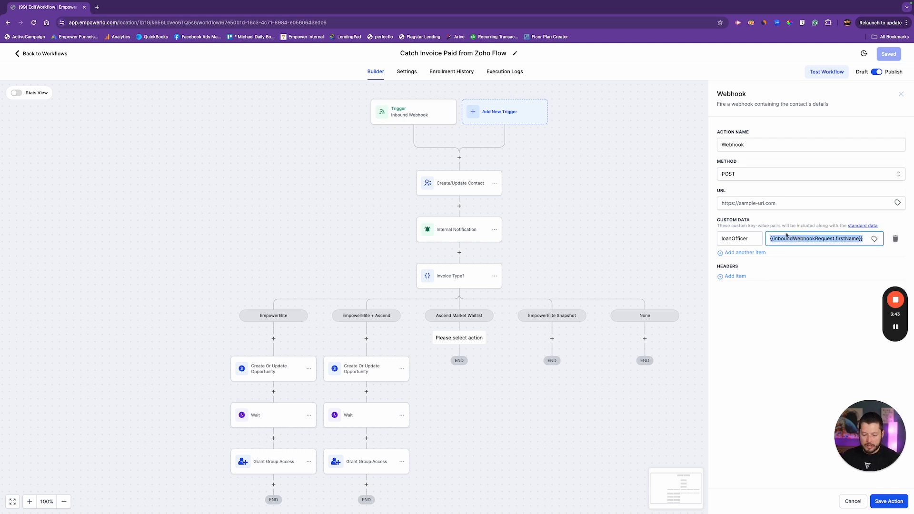
key("BackSpace")
double_click(748, 239)
key("BackSpace")
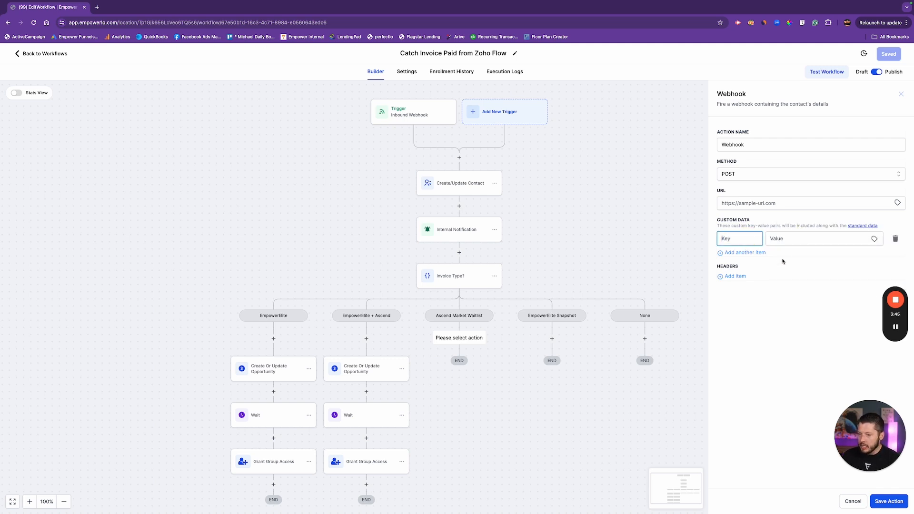
left_click(746, 253)
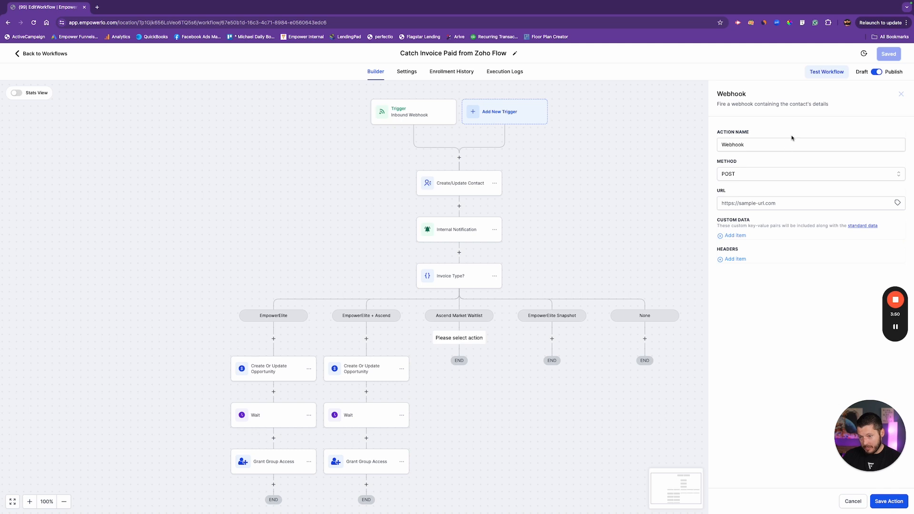
left_click(901, 94)
Add a Custom Webhook action under the Ascend Market Waitlist branch
left_click(460, 339)
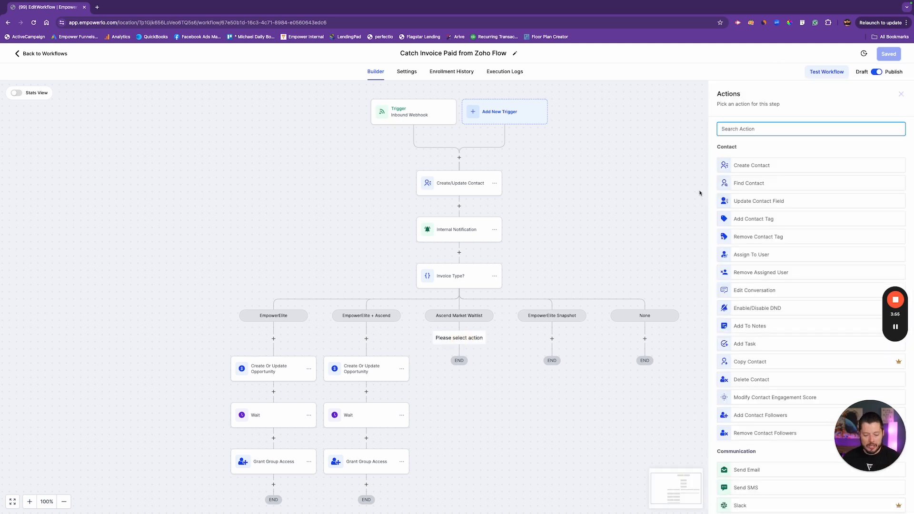
type("custom")
left_click(757, 160)
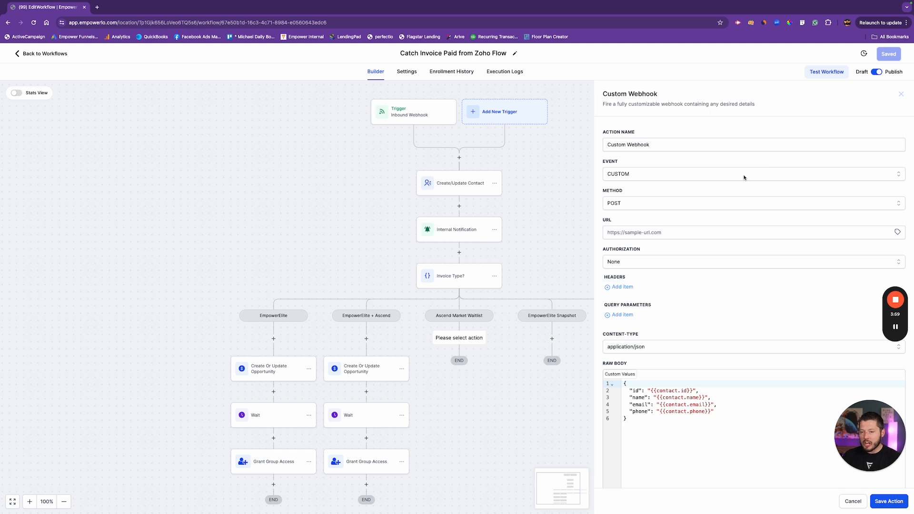
Replace the raw JSON body's sample fields with a "data" key set to "This is the data I want to pass"
scroll(743, 238, "down", 2)
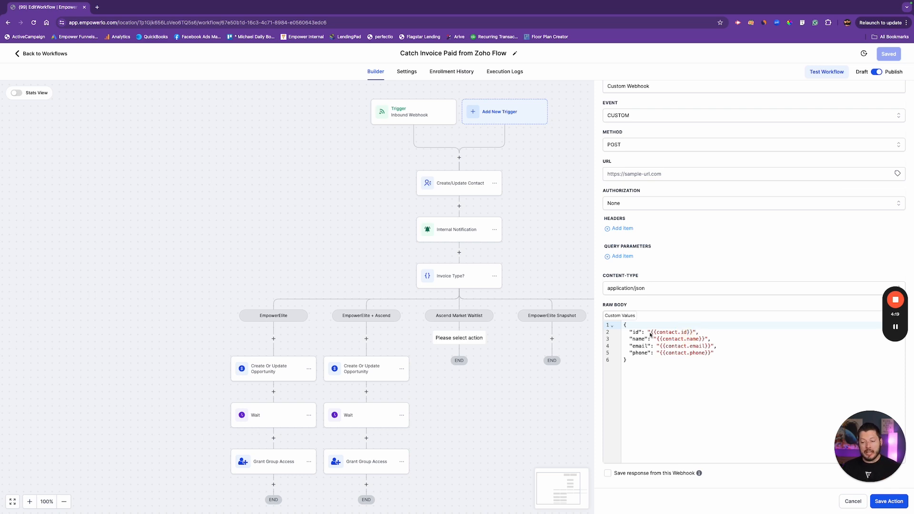
left_click(733, 353)
left_click_drag(734, 353, 622, 333)
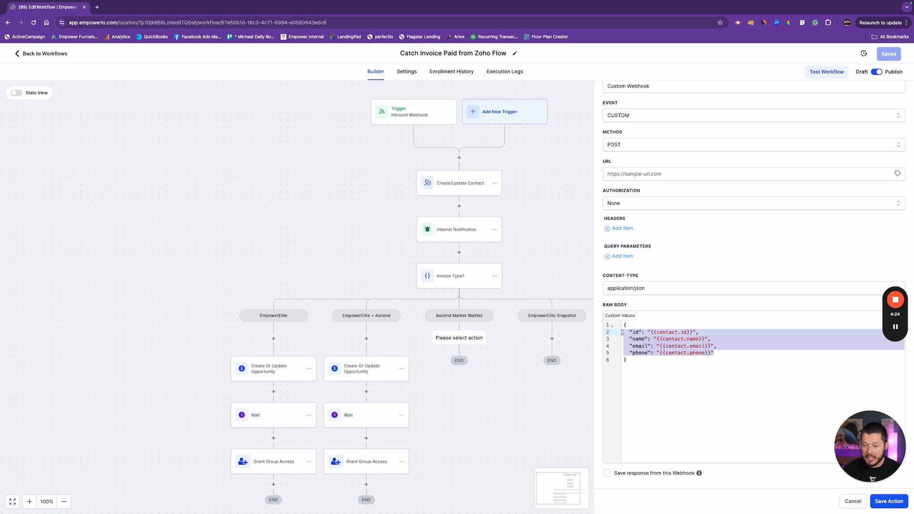
key("BackSpace")
key("Return")
key("Return")
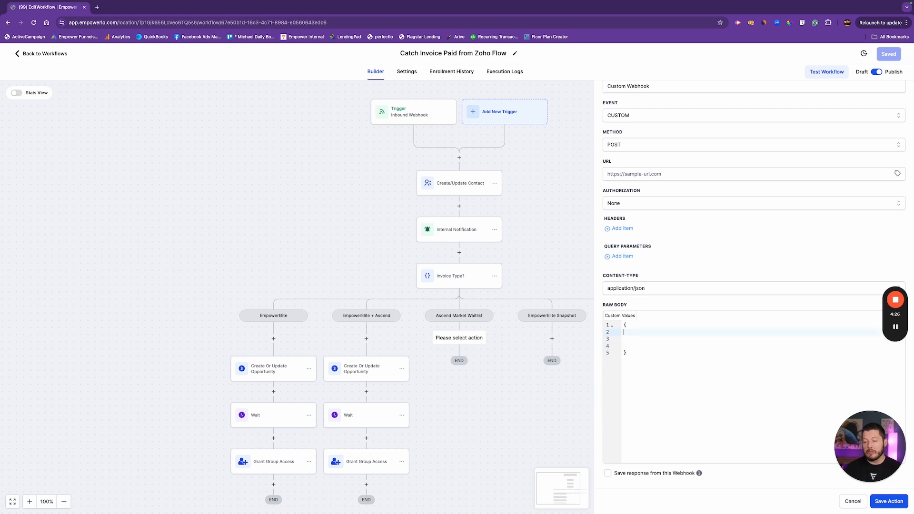
type("\"")
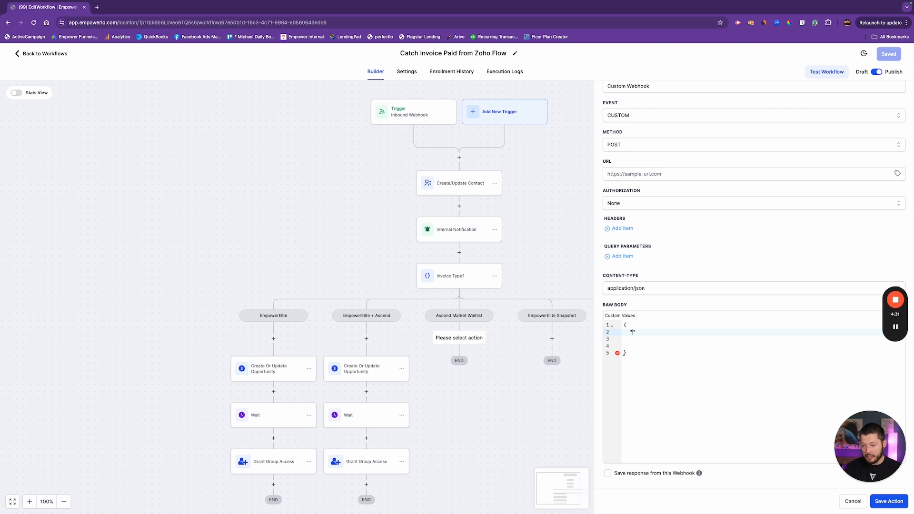
type("data\": \"Th")
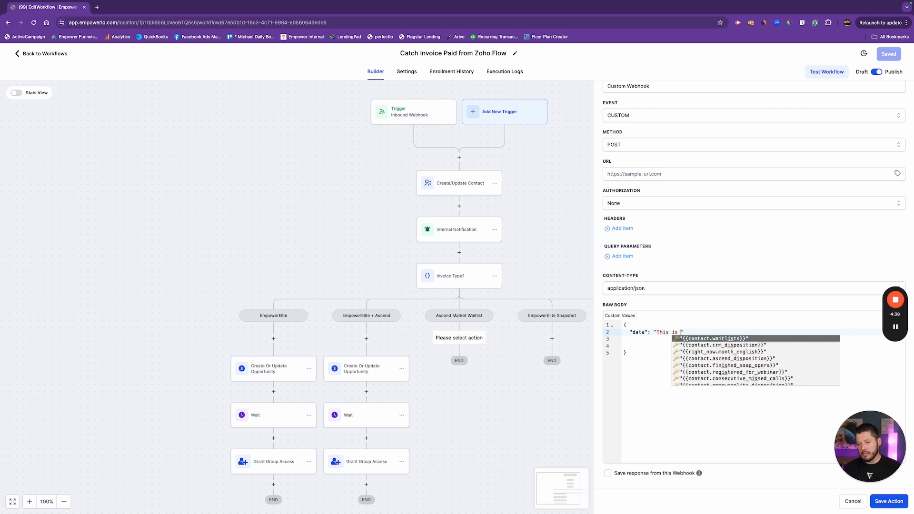
type("the data I want t")
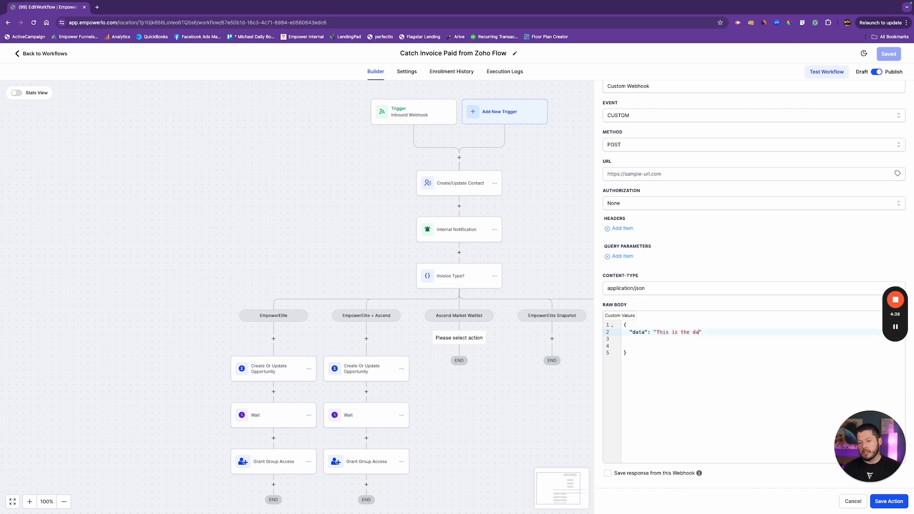
type("o pass")
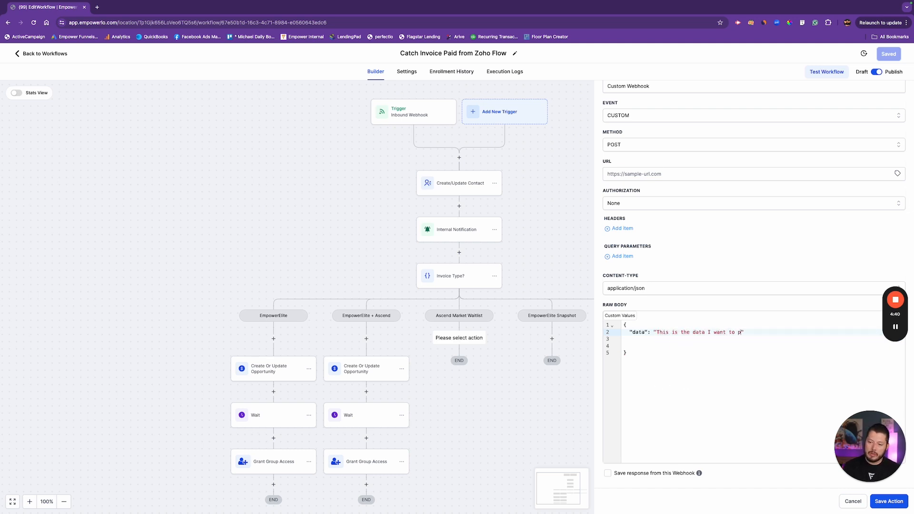
key("Down")
key("Down")
key("Down")
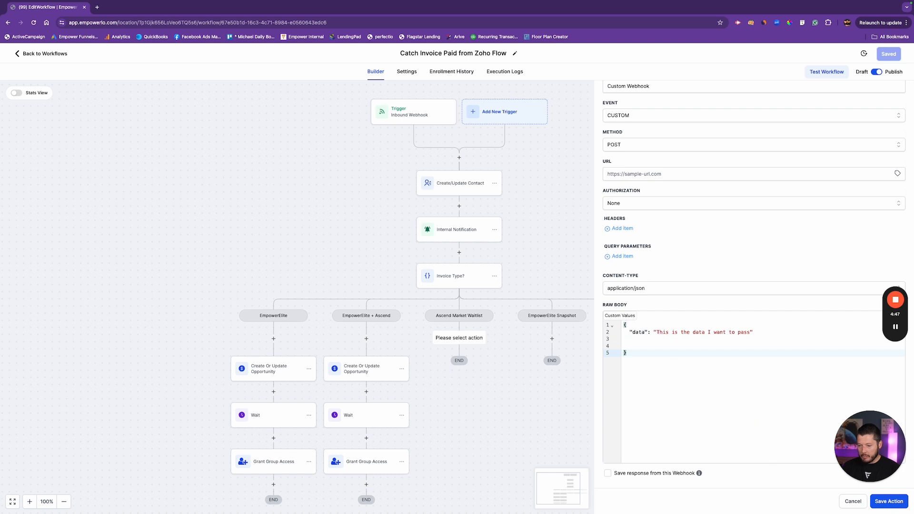